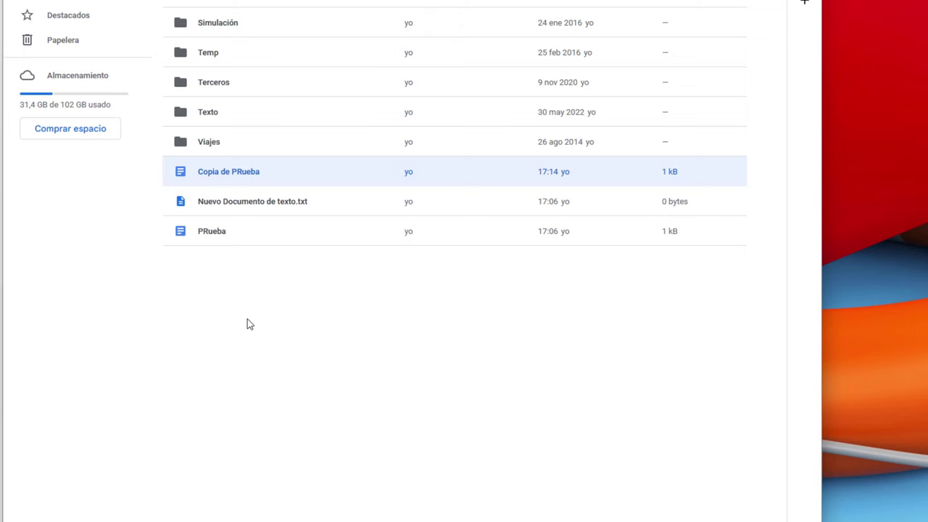
# In File Explorer, copy Nuevo Documento de texto.txt from the GDrivePersonal folder and open the folder's options for pasting it
pyautogui.press('super')
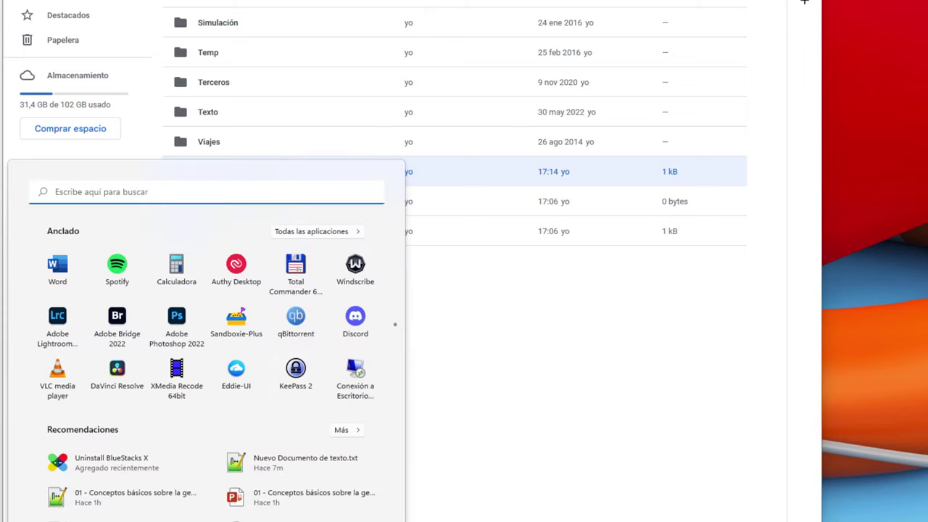
pyautogui.press('super+e')
pyautogui.click(621, 261)
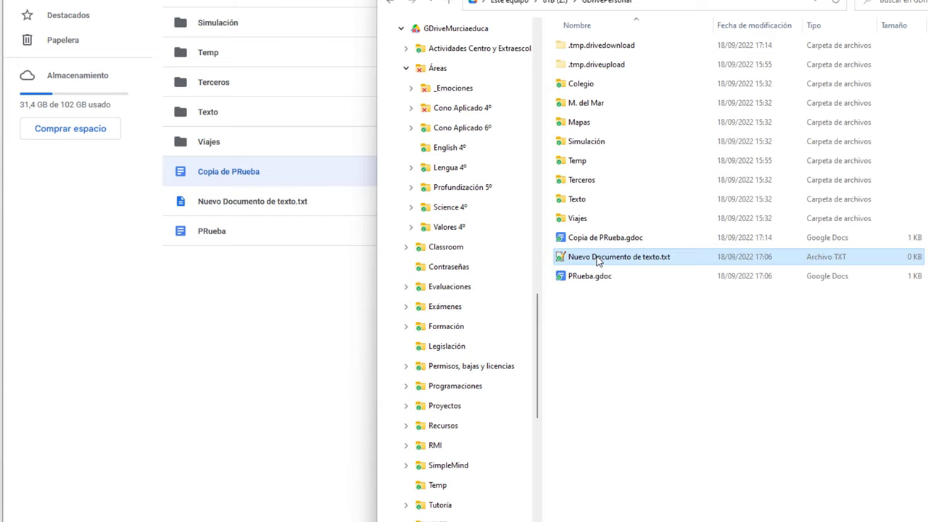
pyautogui.rightClick(599, 261)
pyautogui.click(714, 484)
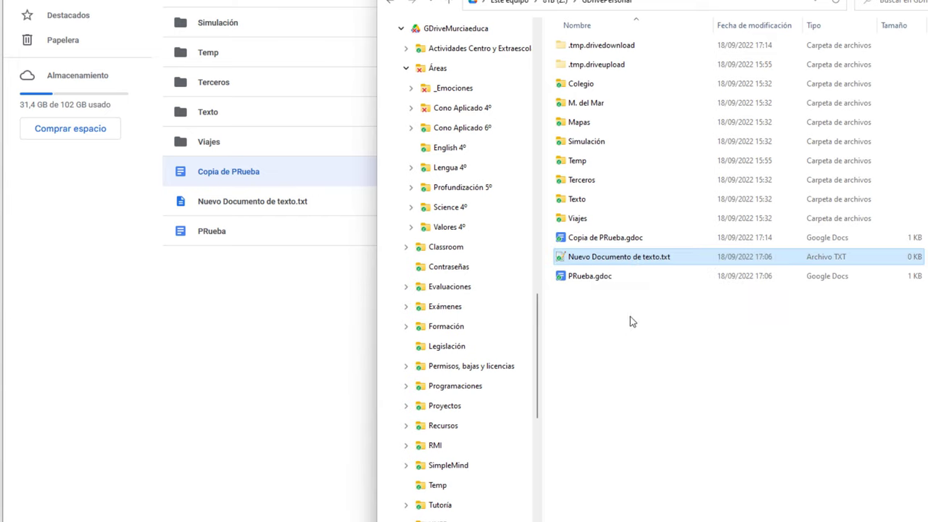
pyautogui.rightClick(593, 254)
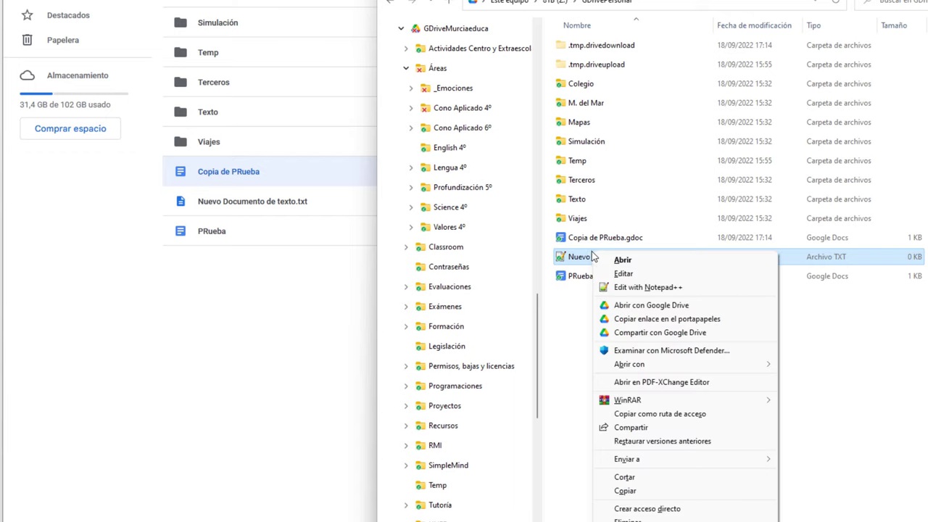
pyautogui.click(644, 492)
pyautogui.rightClick(645, 494)
pyautogui.click(696, 483)
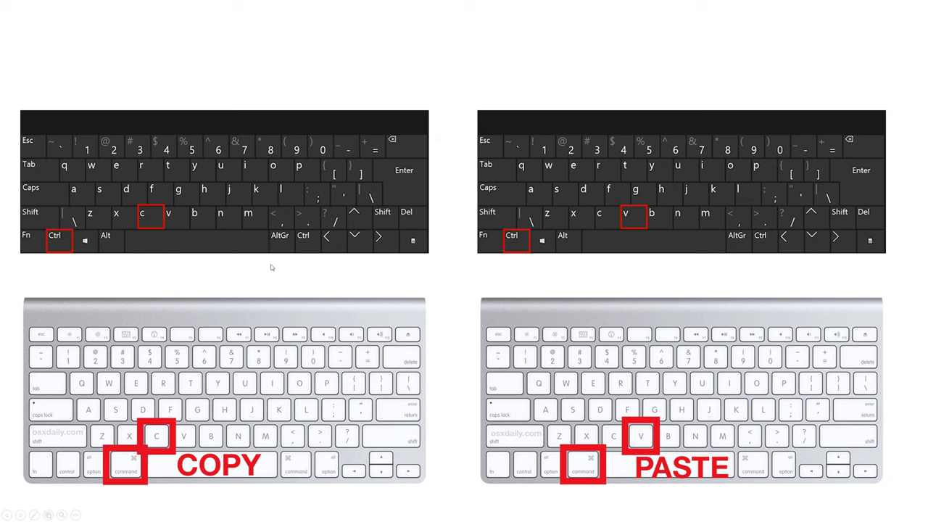
# Switch to the Notepad window holding the sample passphrase sentence and deselect its text
pyautogui.press('super+Tab')
pyautogui.hotkey('alt', 'Tab')
pyautogui.hotkey('alt', 'Tab')
pyautogui.hotkey('alt', 'Tab')
pyautogui.hotkey('alt', 'Tab')
pyautogui.hotkey('alt', 'Tab')
pyautogui.hotkey('alt', 'Tab')
pyautogui.hotkey('alt', 'Tab')
pyautogui.hotkey('alt', 'Tab')
pyautogui.hotkey('alt', 'Tab')
pyautogui.hotkey('alt', 'Tab')
pyautogui.hotkey('alt', 'Tab')
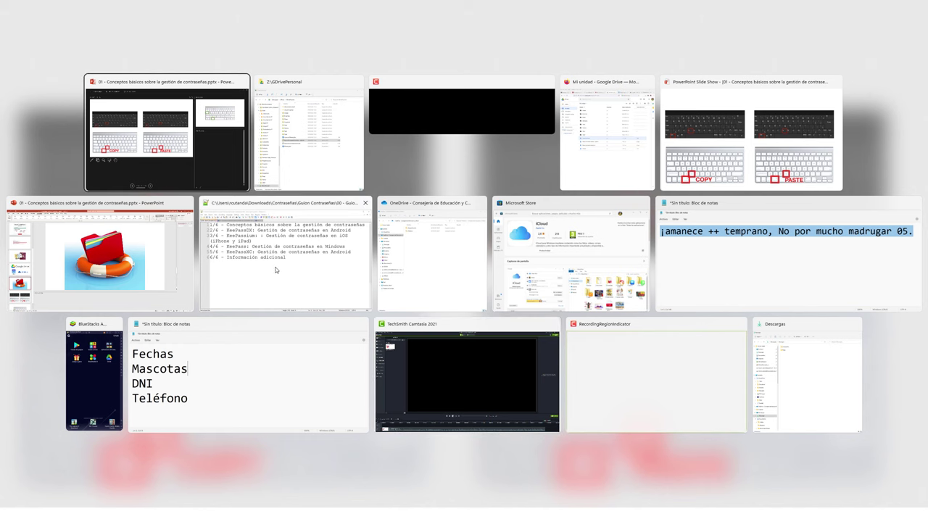
pyautogui.hotkey('alt', 'Tab')
pyautogui.hotkey('alt', 'Tab')
pyautogui.hotkey('alt', 'Tab')
pyautogui.hotkey('alt', 'Tab')
pyautogui.hotkey('alt', 'Tab')
pyautogui.hotkey('alt', 'Tab')
pyautogui.hotkey('alt', 'Tab')
pyautogui.hotkey('alt', 'Tab')
pyautogui.hotkey('alt', 'Tab')
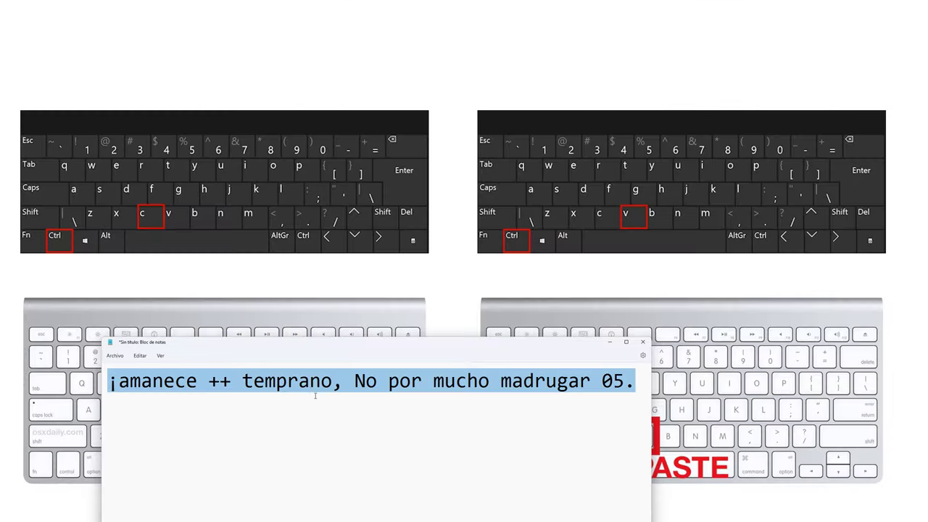
pyautogui.click(312, 382)
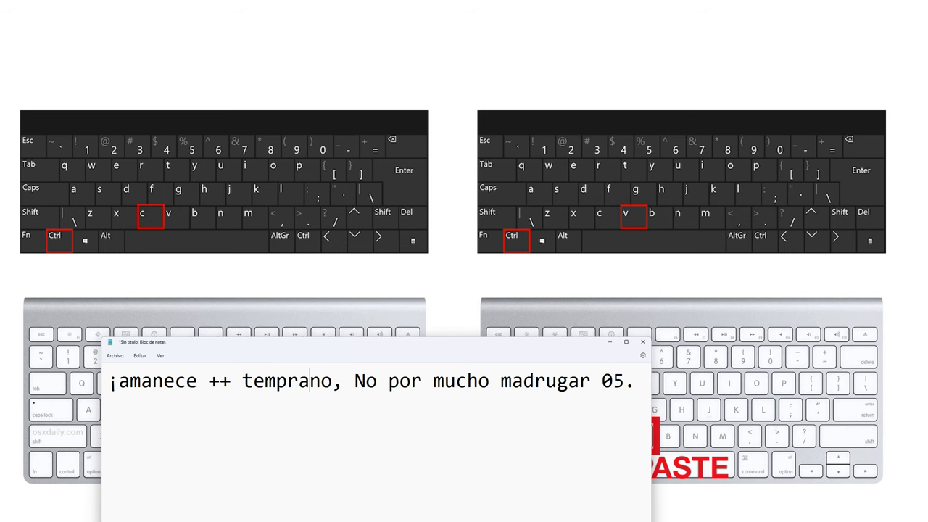
# Return to the PowerPoint slide show with the copy and paste keyboards and advance to the next slide
pyautogui.hotkey('alt', 'Tab')
pyautogui.hotkey('alt', 'Tab')
pyautogui.hotkey('alt', 'Tab')
pyautogui.hotkey('alt', 'Tab')
pyautogui.hotkey('alt', 'Tab')
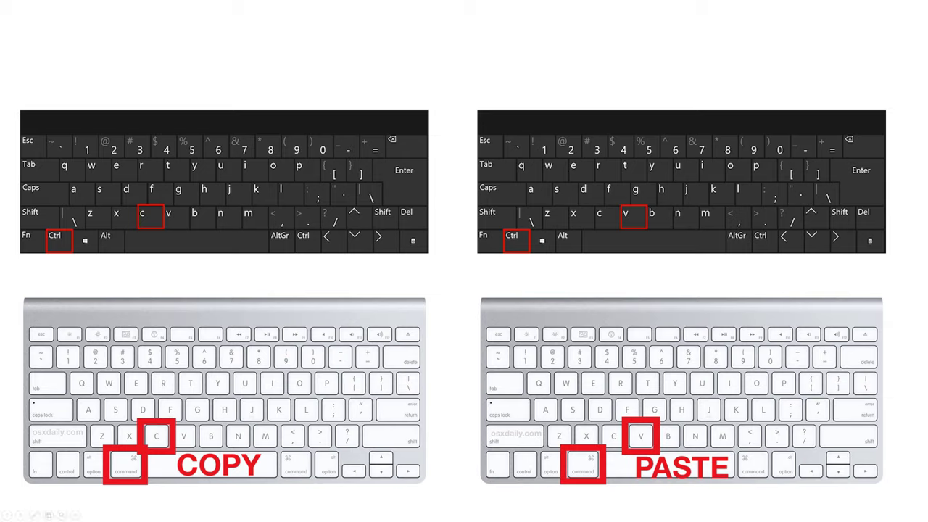
pyautogui.press('Right')
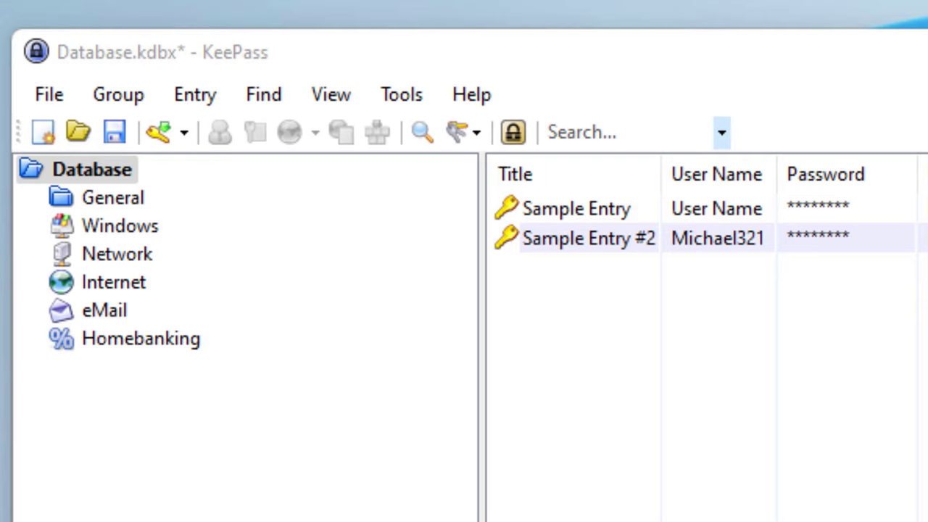
# Examine the contents of the General, Windows, Network, Internet, eMail and Homebanking groups in the KeePass database
pyautogui.click(111, 204)
pyautogui.click(108, 224)
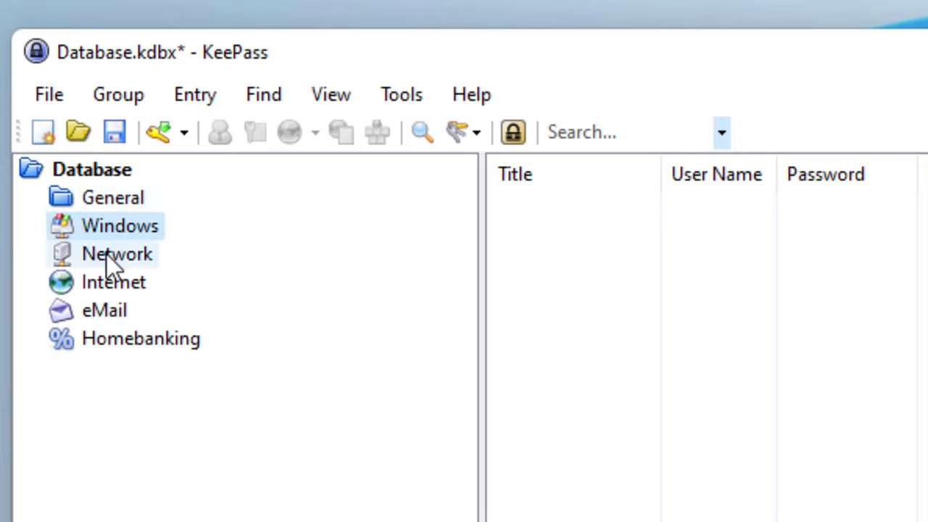
pyautogui.click(106, 254)
pyautogui.click(108, 283)
pyautogui.click(107, 311)
pyautogui.click(107, 334)
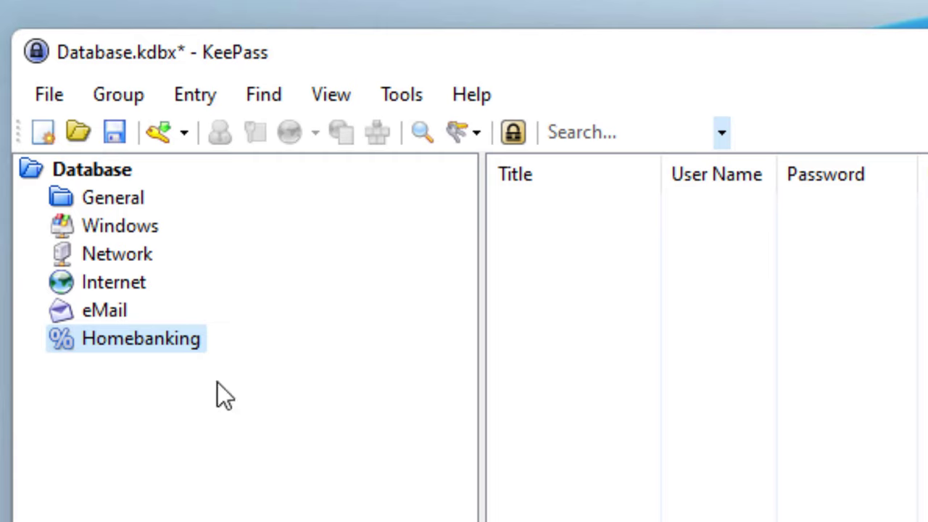
pyautogui.click(95, 281)
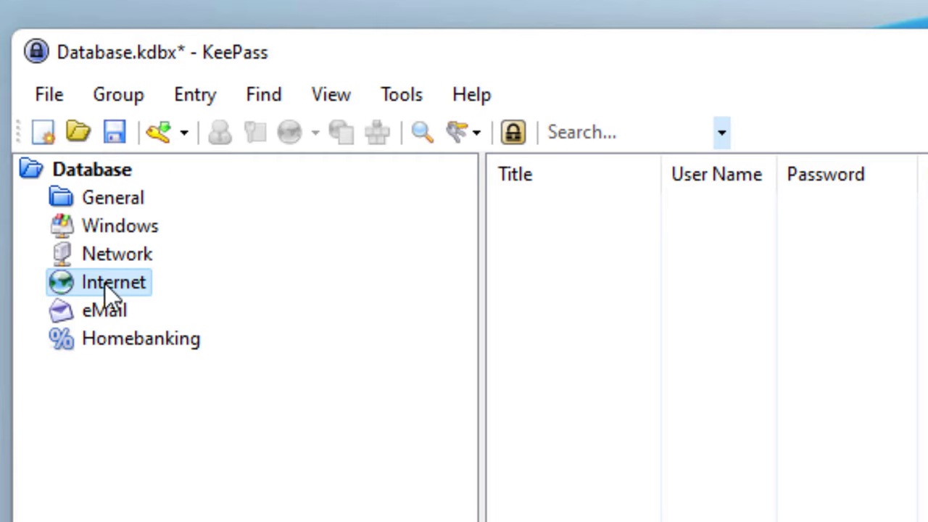
pyautogui.click(122, 339)
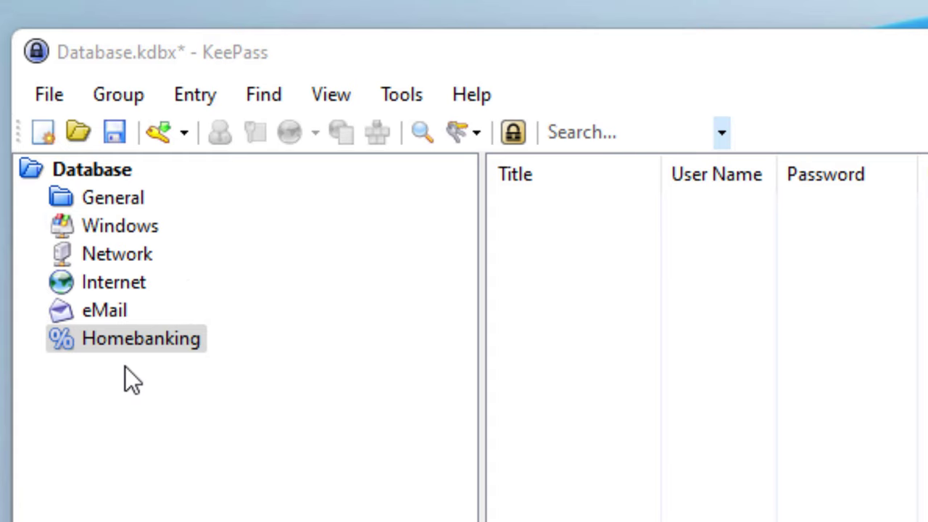
pyautogui.rightClick(116, 338)
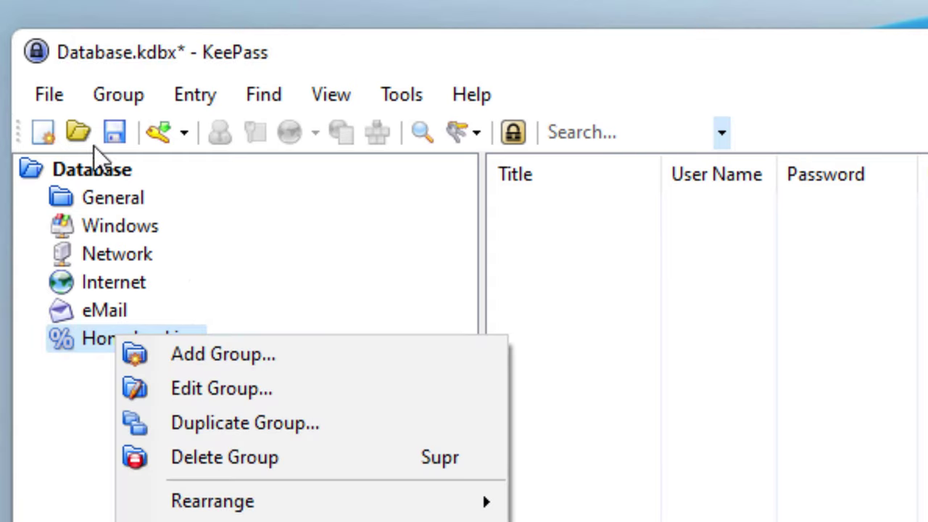
pyautogui.press('Escape')
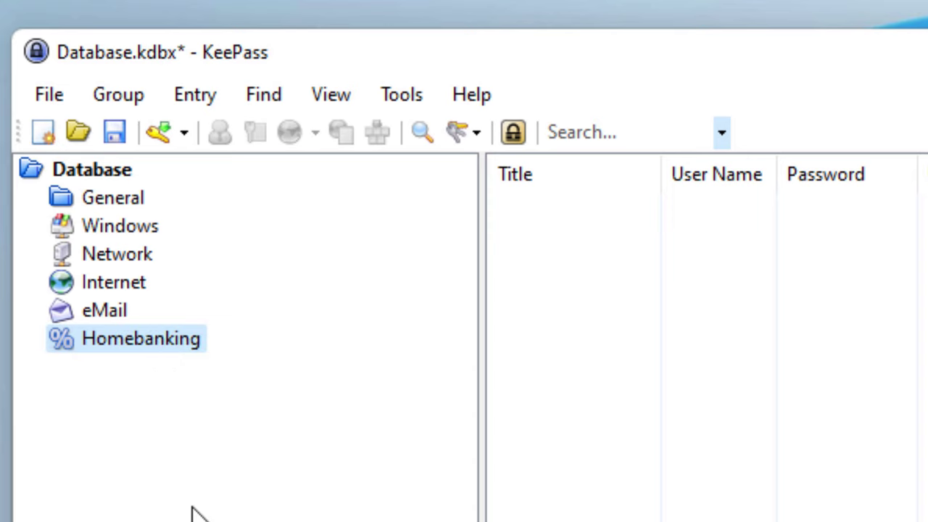
pyautogui.rightClick(90, 330)
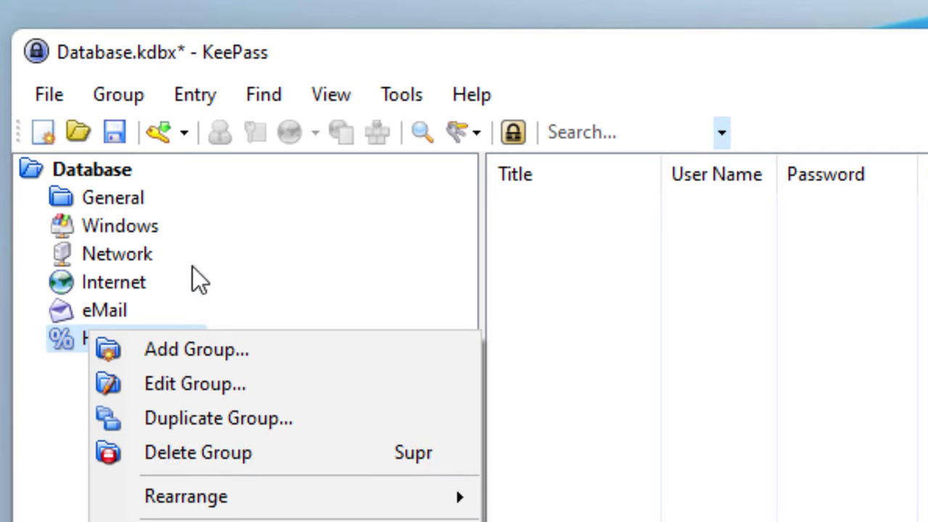
pyautogui.press('Escape')
# Add a new group named Archivo and move it directly under the Database root group
pyautogui.rightClick(114, 458)
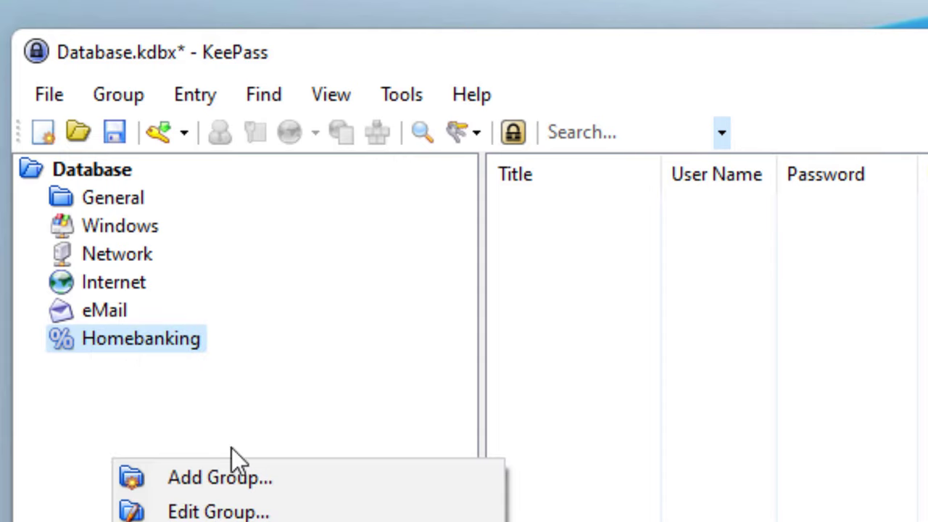
pyautogui.click(303, 480)
pyautogui.write('Archivo')
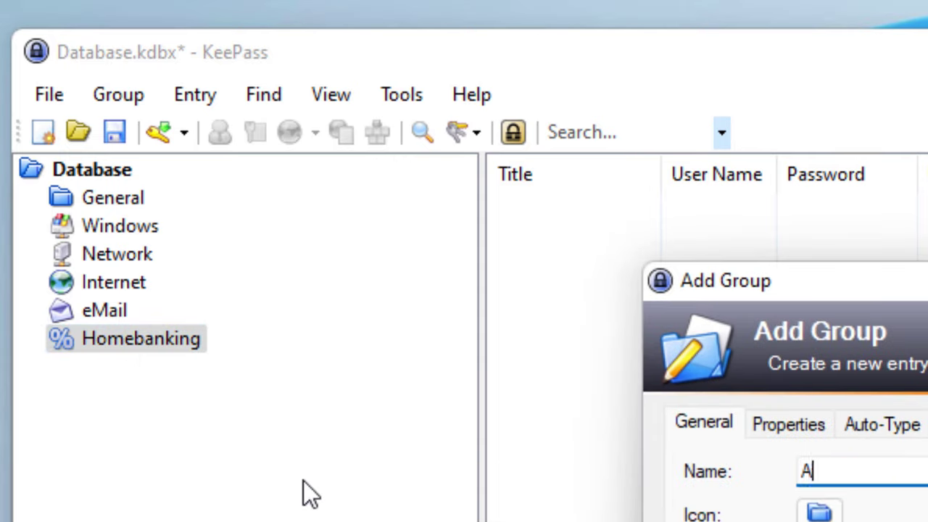
pyautogui.press('Return')
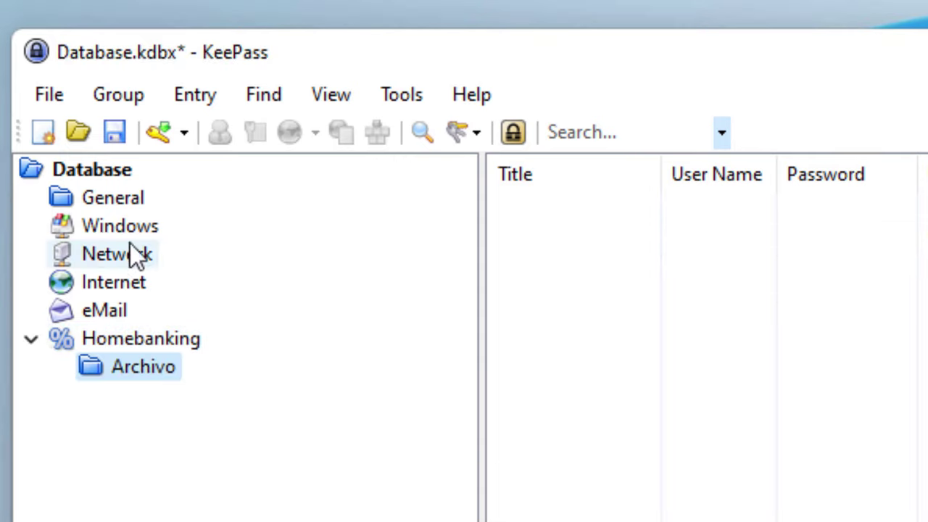
pyautogui.moveTo(124, 365); pyautogui.dragTo(132, 163)
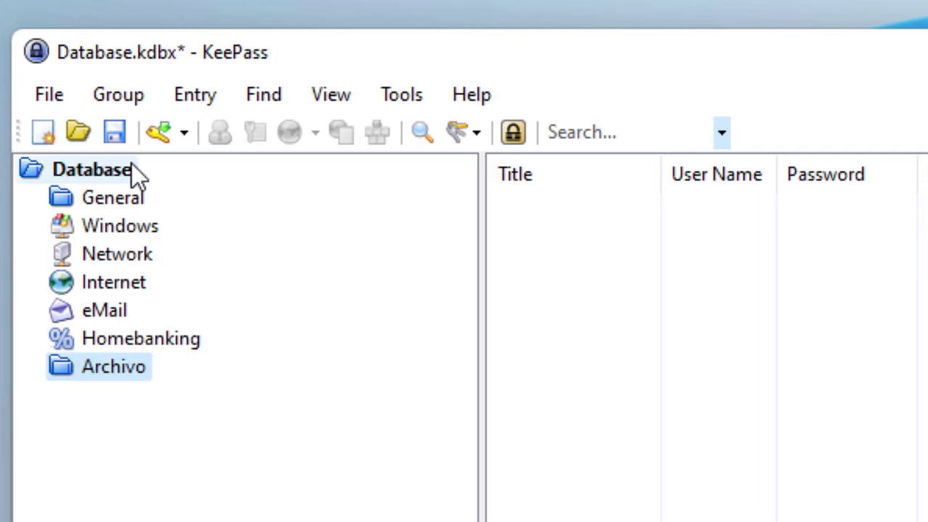
# Move the Homebanking, eMail, Internet, Network, Windows and General groups into Archivo and collapse it
pyautogui.moveTo(116, 366); pyautogui.dragTo(122, 366)
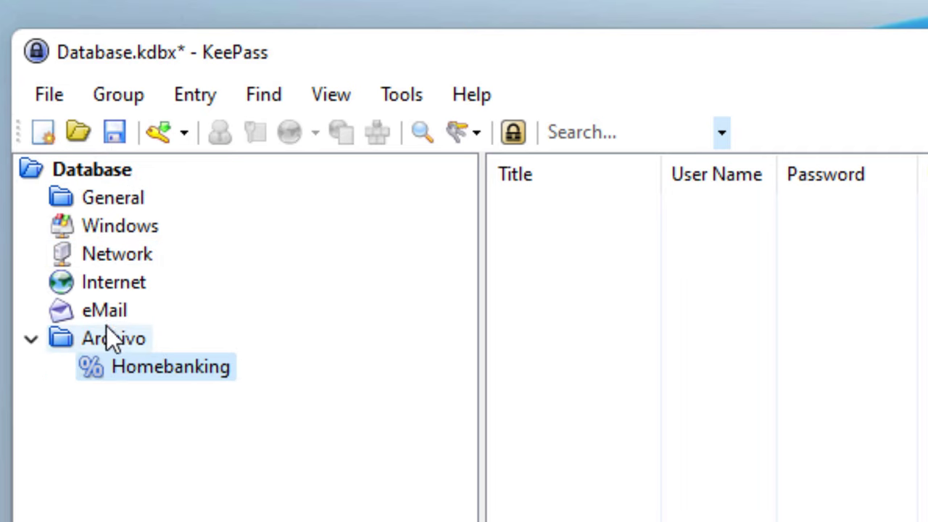
pyautogui.moveTo(107, 323); pyautogui.dragTo(132, 343)
pyautogui.moveTo(114, 282); pyautogui.dragTo(127, 229)
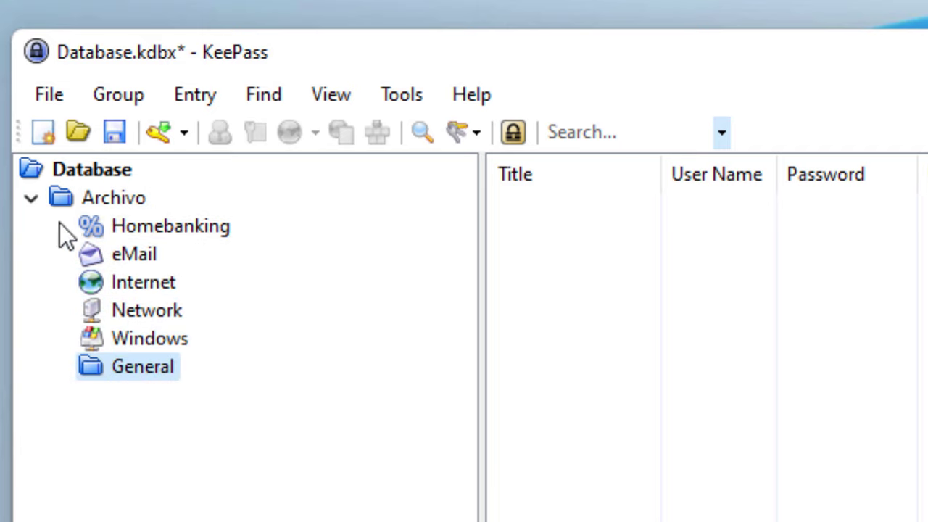
pyautogui.click(31, 197)
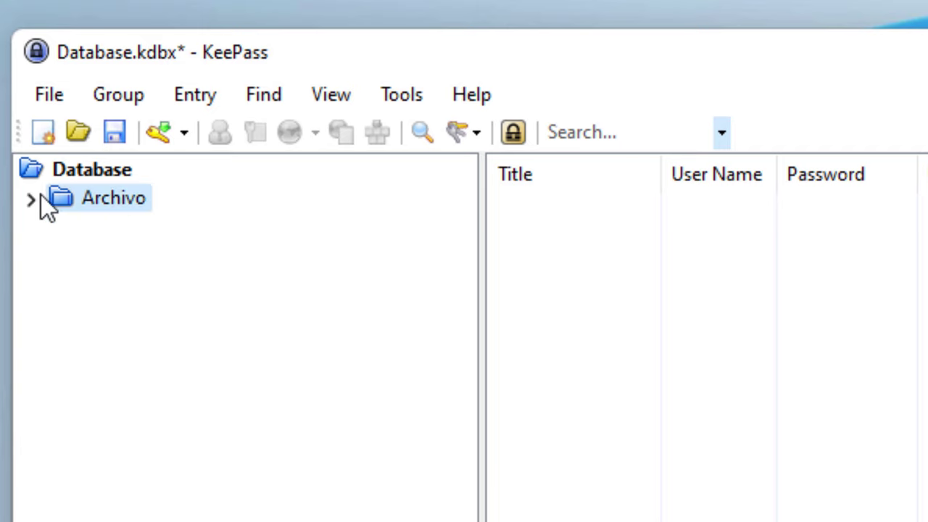
# Show the entries of the Database root group and open Sample Entry #2 for viewing
pyautogui.click(94, 166)
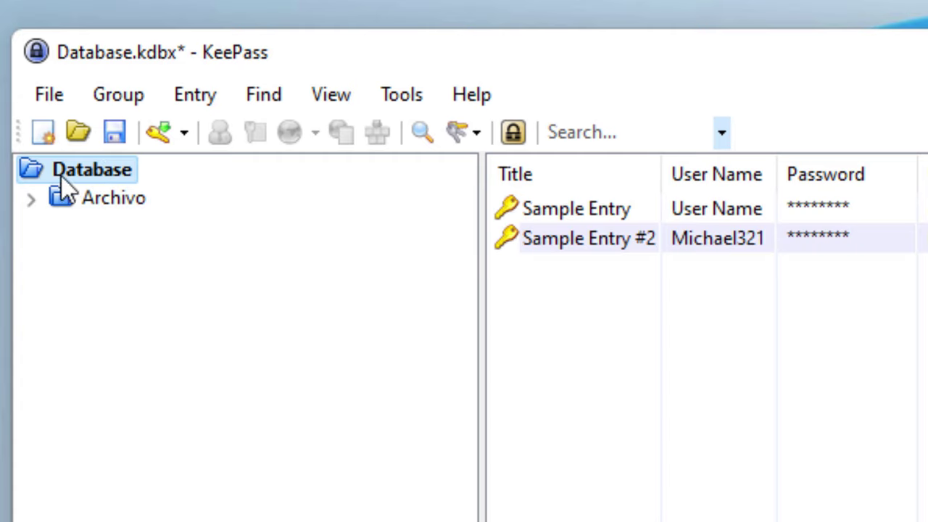
pyautogui.click(726, 211)
pyautogui.click(580, 239)
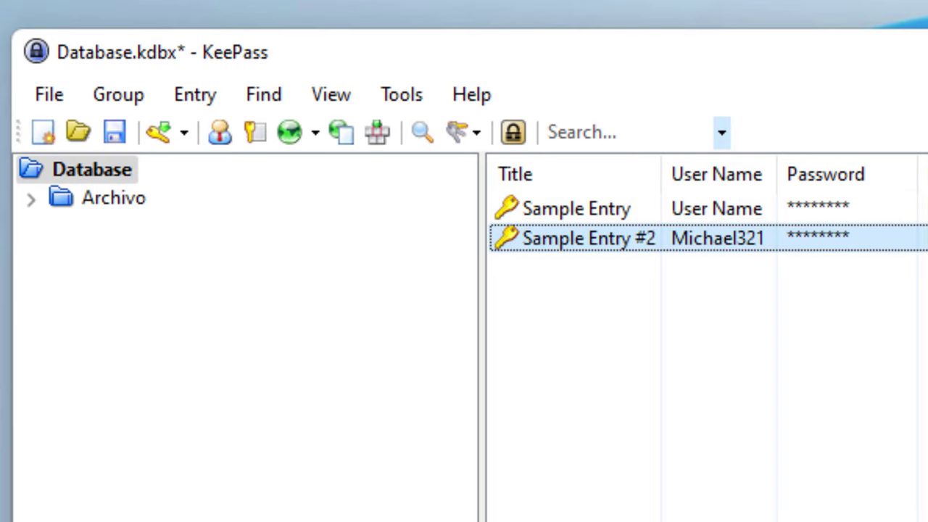
pyautogui.press('Return')
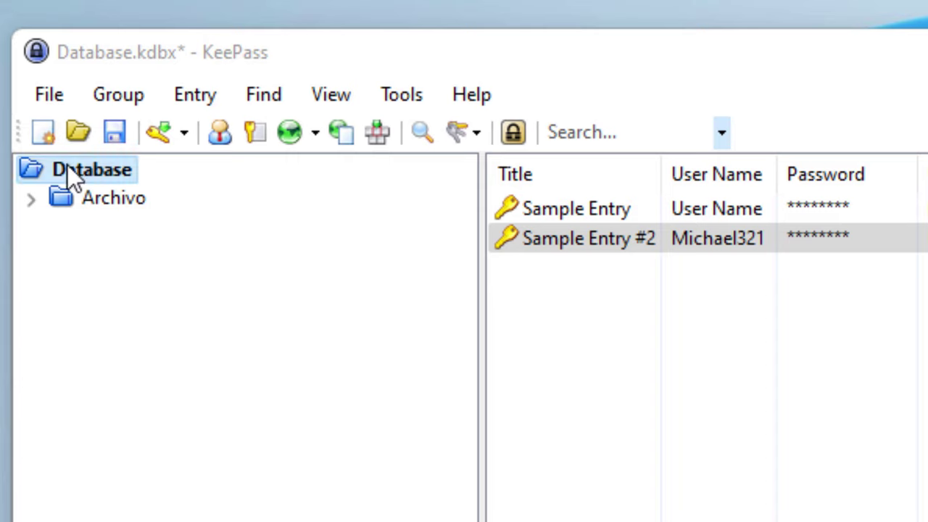
# Check the subgroups stored inside Archivo and reselect the Database root group
pyautogui.click(32, 200)
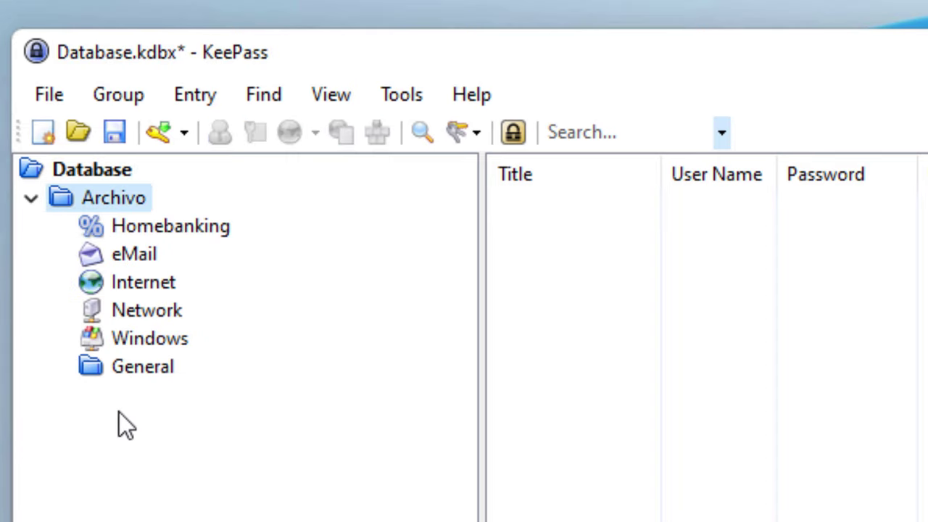
pyautogui.doubleClick(56, 194)
pyautogui.click(66, 169)
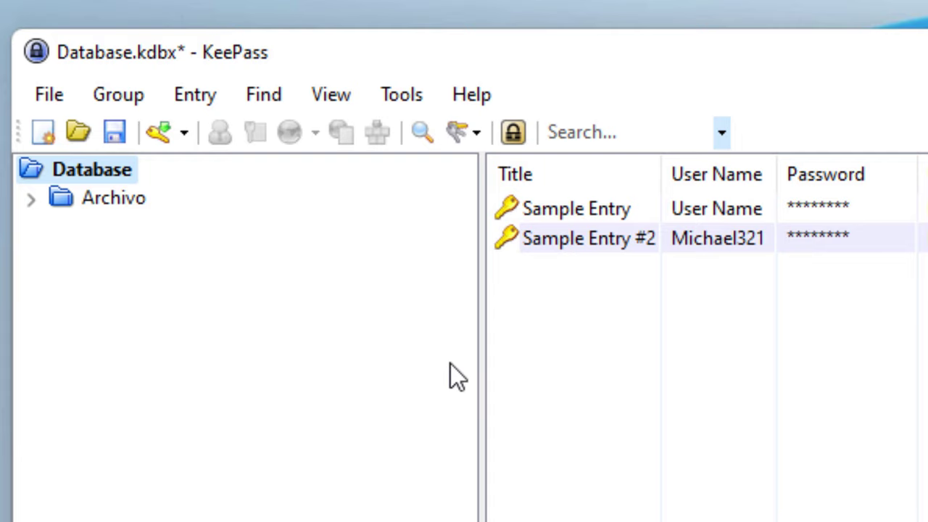
# Start a new entry in the Database root group and title it "Google Youtube Drive Fotos"
pyautogui.rightClick(539, 362)
pyautogui.click(559, 520)
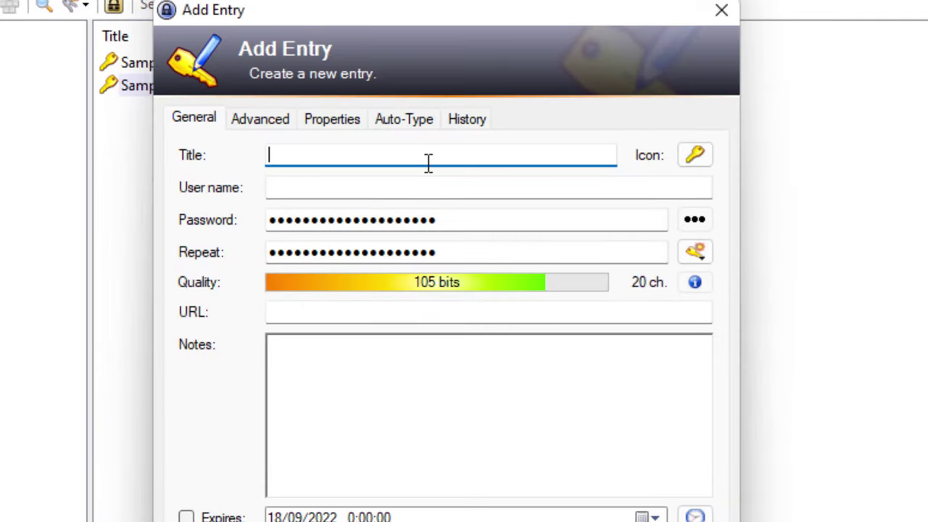
pyautogui.write('Google Y')
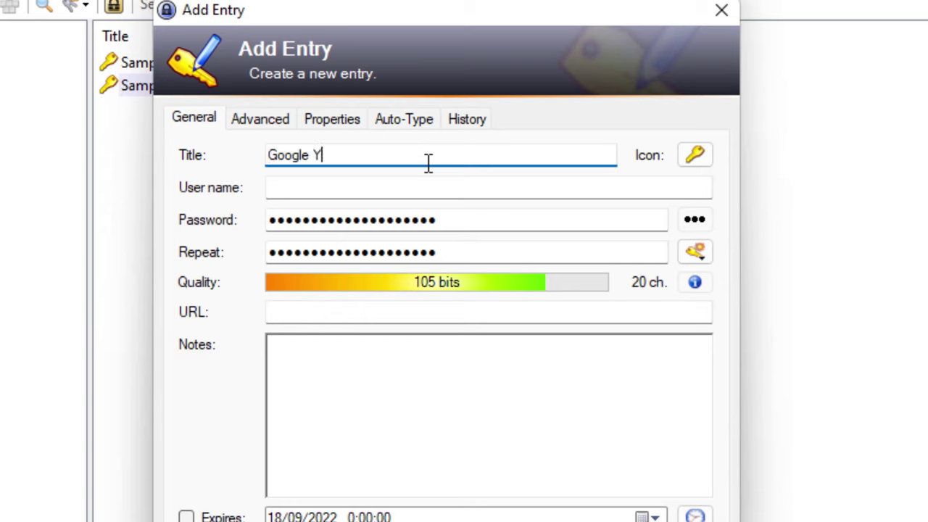
pyautogui.write('outube Drive')
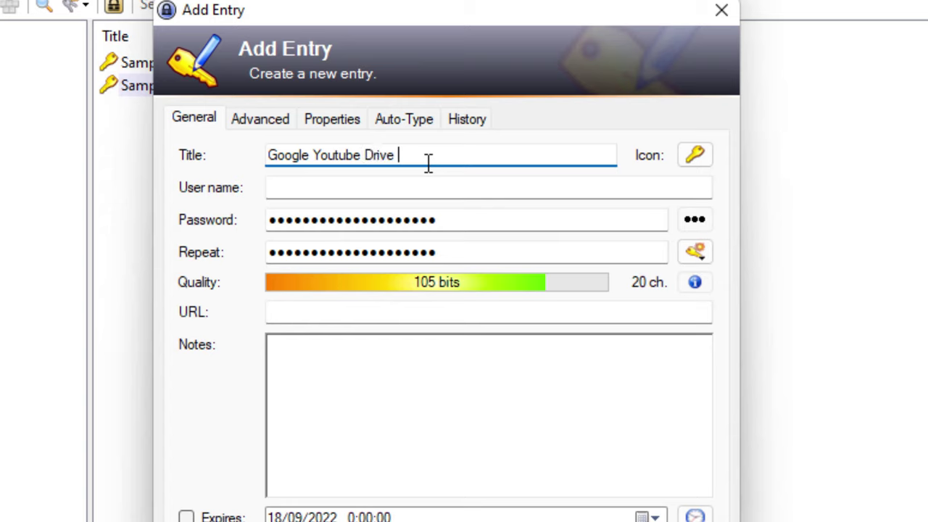
pyautogui.write(' Fotos')
pyautogui.moveTo(439, 155); pyautogui.dragTo(152, 156)
pyautogui.click(406, 155)
pyautogui.moveTo(460, 155); pyautogui.dragTo(258, 158)
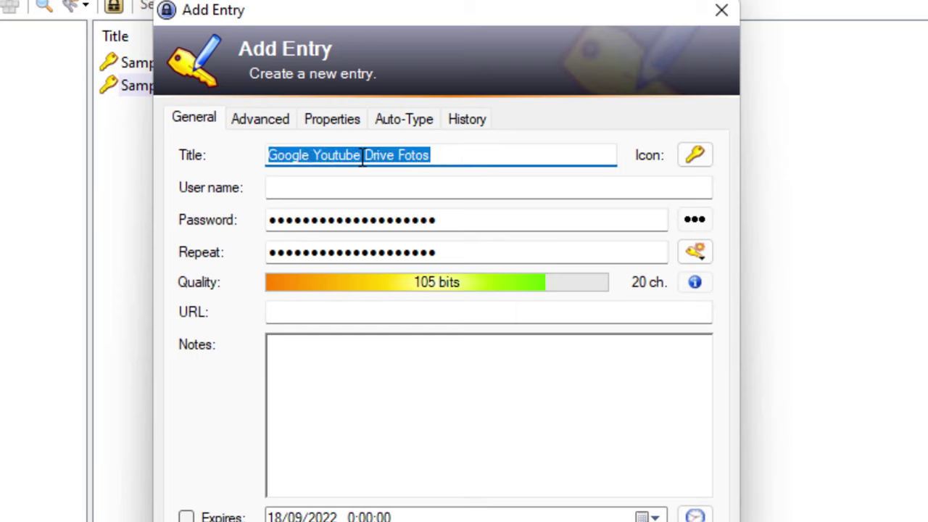
pyautogui.click(441, 155)
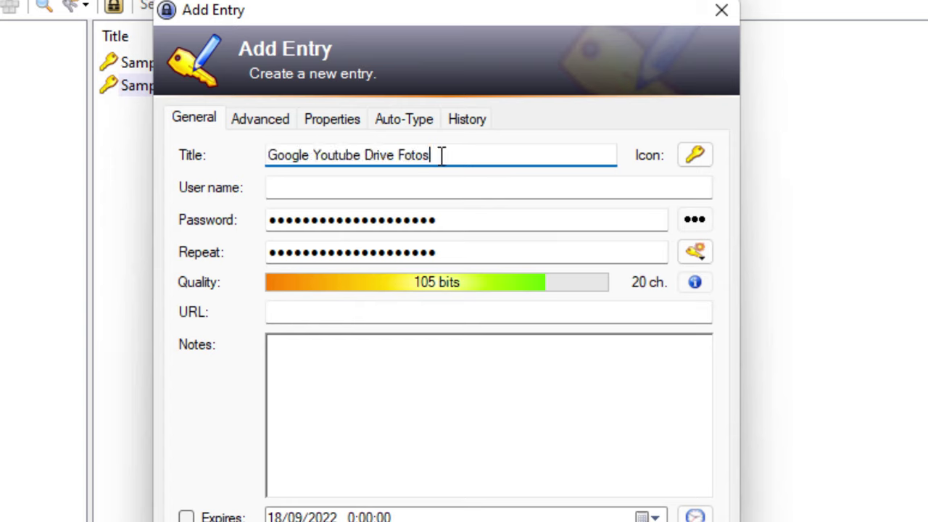
# Replace the new entry's title with "Amazon Personal"
pyautogui.hotkey('ctrl', 'a')
pyautogui.write('Amazon ')
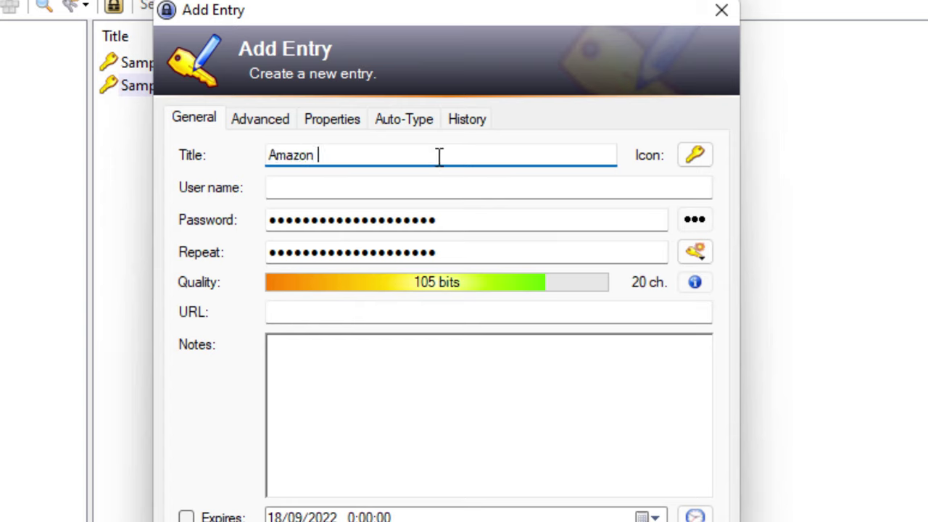
pyautogui.write('Personal')
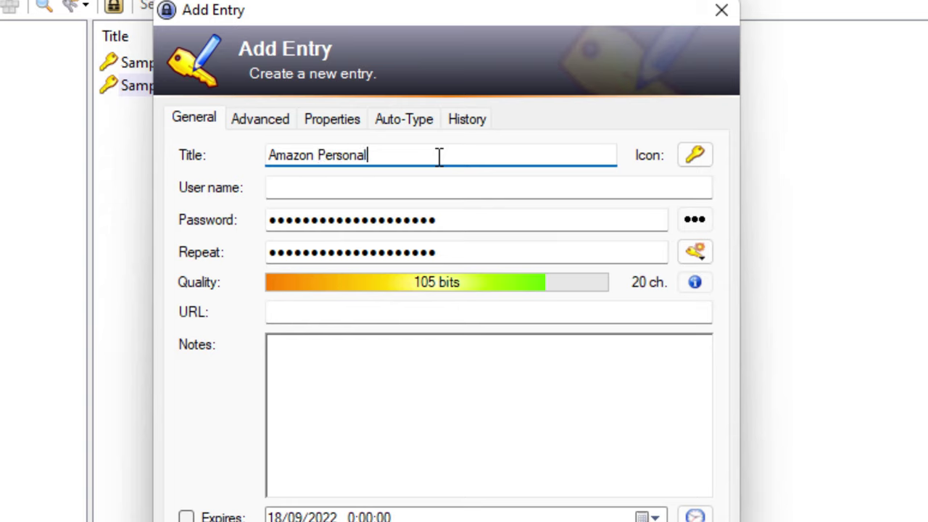
# Try "Mamá" and "Colegio" as alternatives for the word after "Amazon" in the entry's title
pyautogui.hotkey('ctrl', 'shift', 'Left')
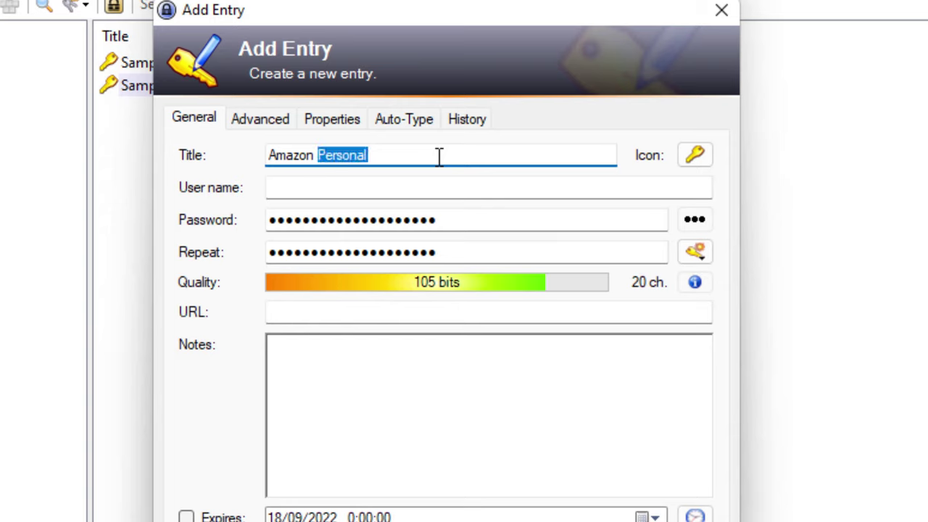
pyautogui.write('Mamá')
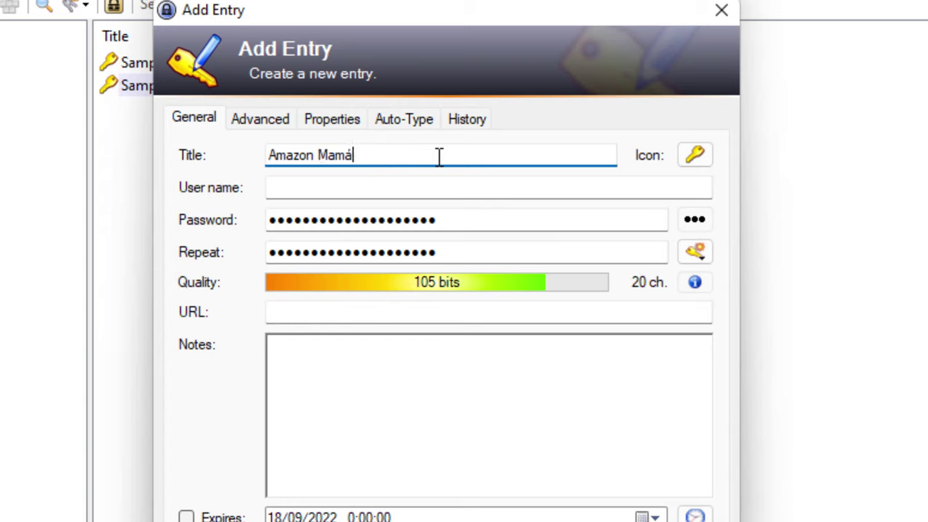
pyautogui.press('BackSpace')
pyautogui.press('BackSpace')
pyautogui.press('BackSpace')
pyautogui.press('BackSpace')
pyautogui.write('Colegio')
# Replace the title's second word with "Trabajo" so that it reads "Amazon Trabajo"
pyautogui.hotkey('ctrl', 'shift', 'Left')
pyautogui.write('Trabajd')
pyautogui.press('BackSpace')
pyautogui.write('o')
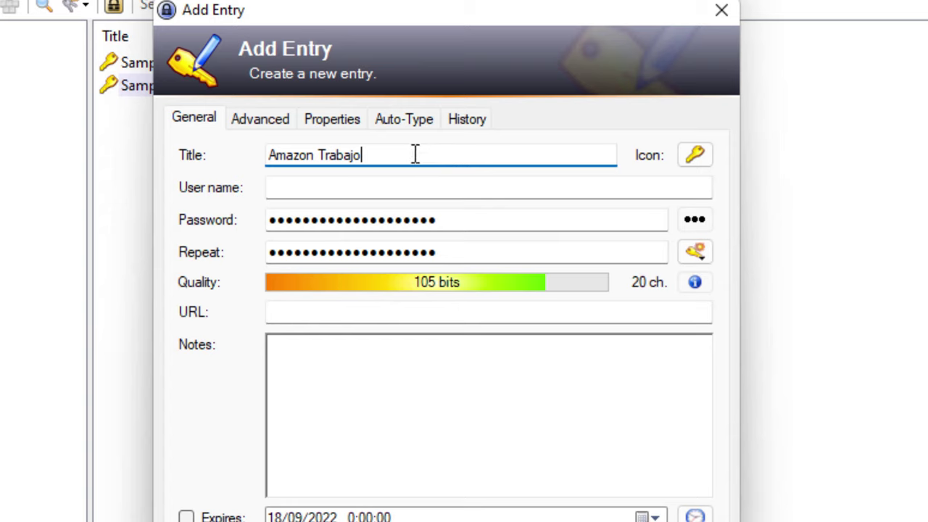
pyautogui.moveTo(408, 155); pyautogui.dragTo(215, 151)
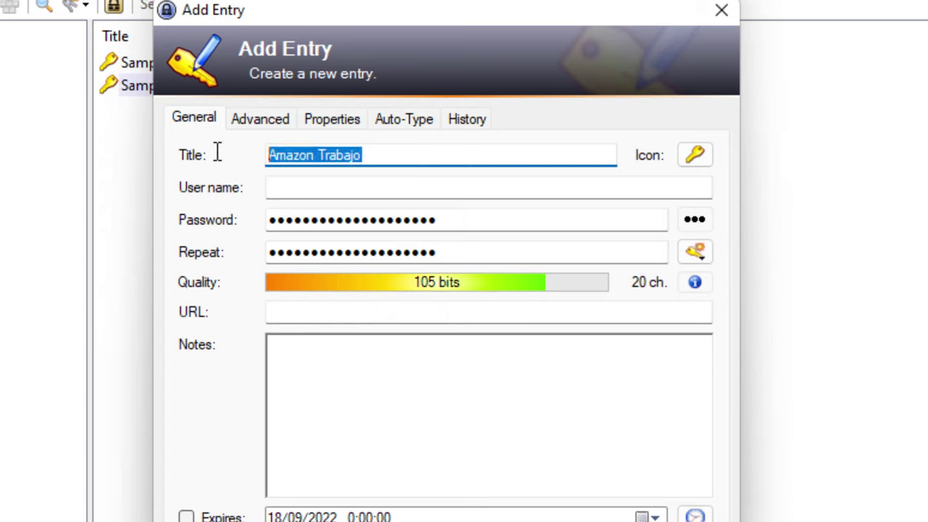
pyautogui.click(438, 156)
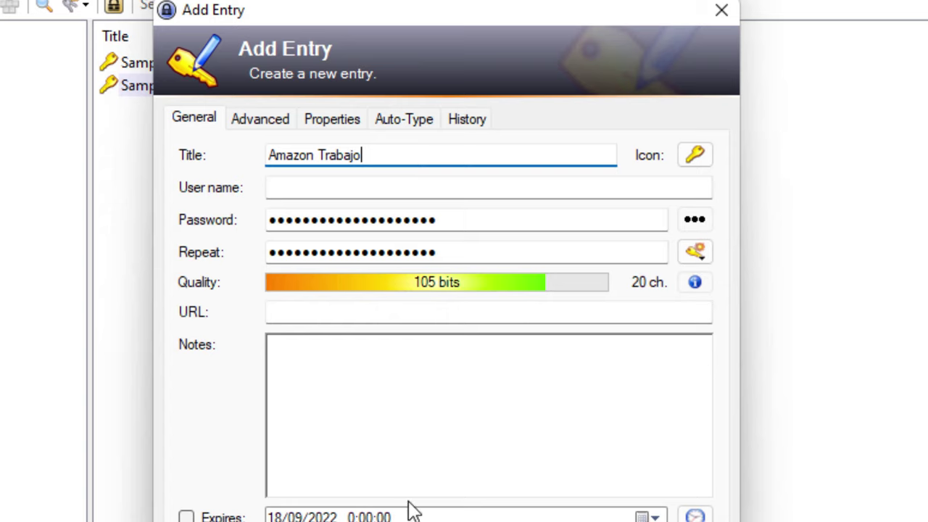
# Write the note "Esta es la contraseña que creé" in the entry, followed by the filler text "ene l poreon w0gnwpeghnpw"
pyautogui.click(419, 443)
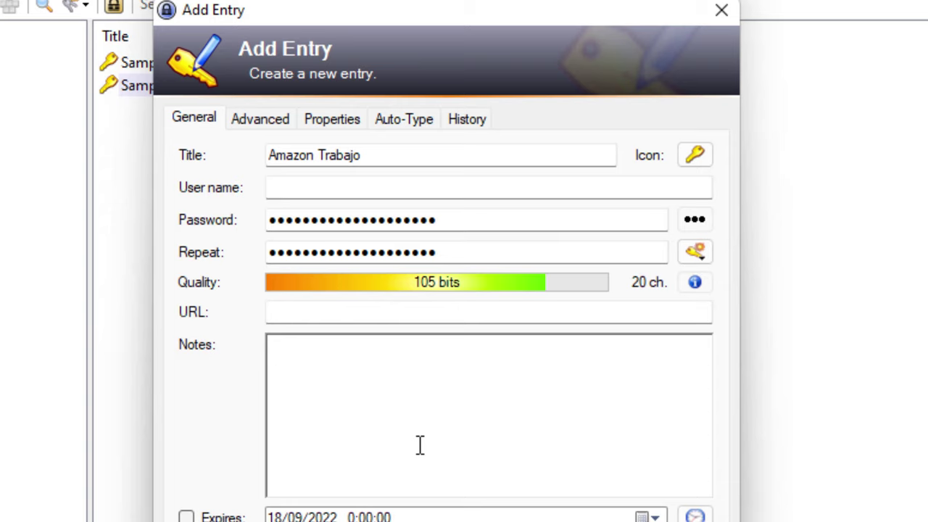
pyautogui.write('Esta es l')
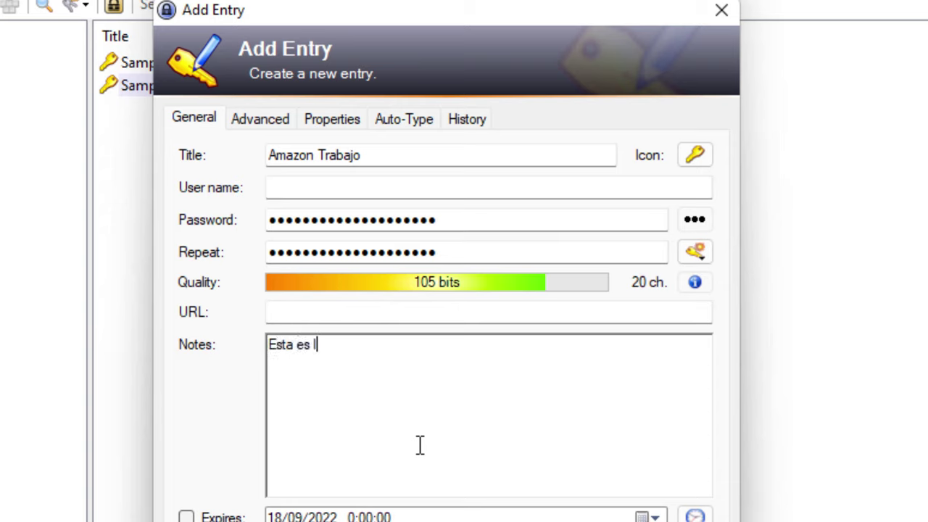
pyautogui.write('a contraseña lque creé')
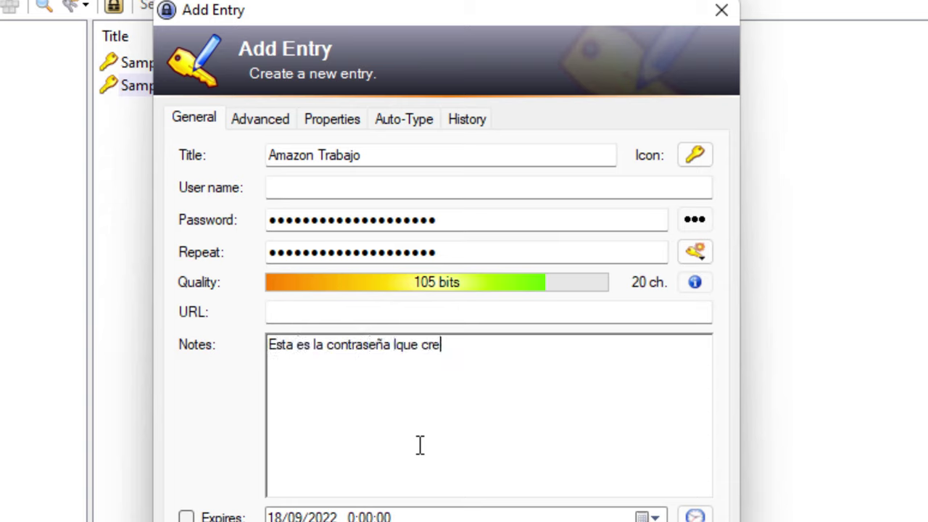
pyautogui.hotkey('ctrl', 'Left')
pyautogui.hotkey('ctrl', 'Left')
pyautogui.press('Delete')
pyautogui.press('End')
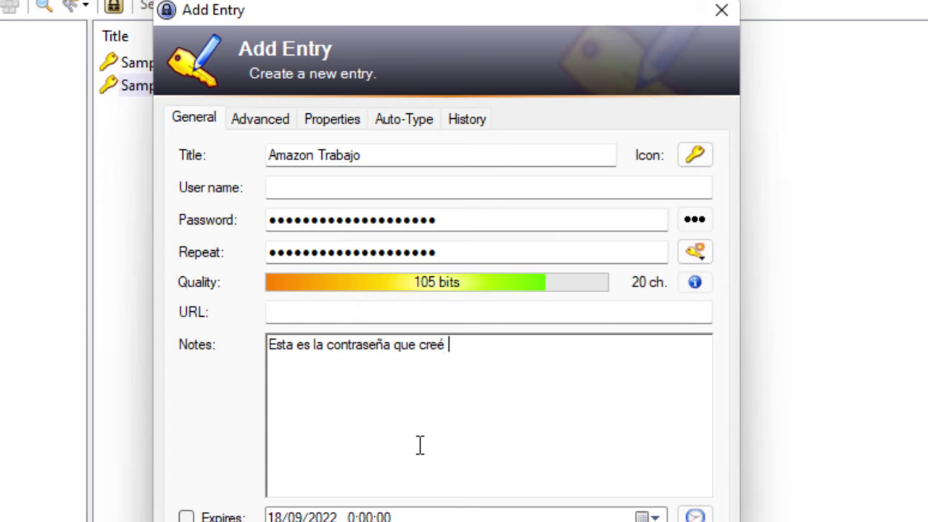
pyautogui.write('ene l poreon w0gnwpeghnpw')
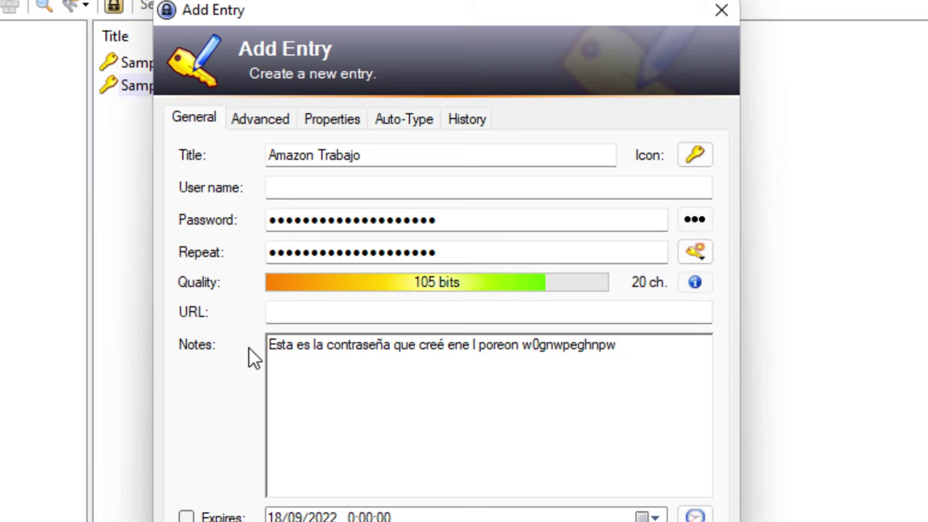
# Replace the filler text after "creé" in the note with "en portátil" and save the entry
pyautogui.moveTo(482, 376); pyautogui.dragTo(224, 332)
pyautogui.click(537, 379)
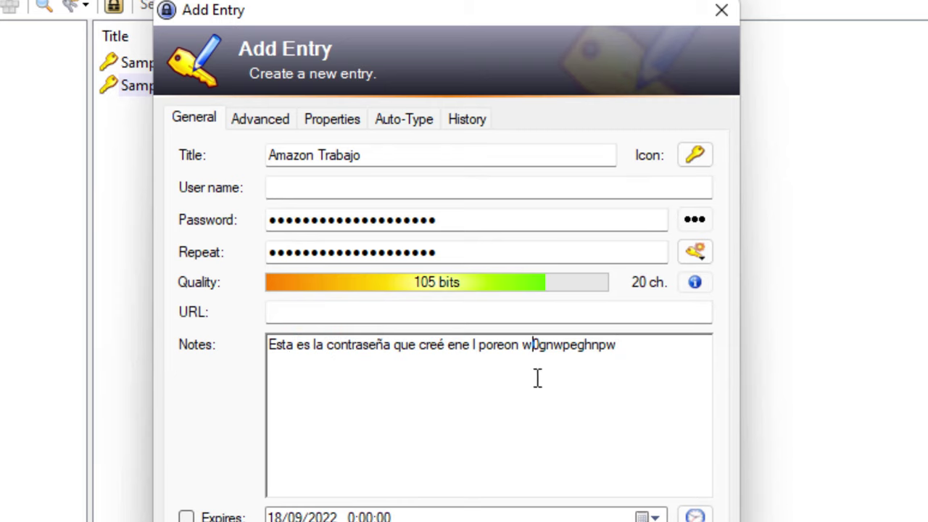
pyautogui.click(479, 348)
pyautogui.hotkey('shift', 'End')
pyautogui.press('BackSpace')
pyautogui.press('BackSpace')
pyautogui.press('BackSpace')
pyautogui.press('BackSpace')
pyautogui.press('BackSpace')
pyautogui.write('portátil')
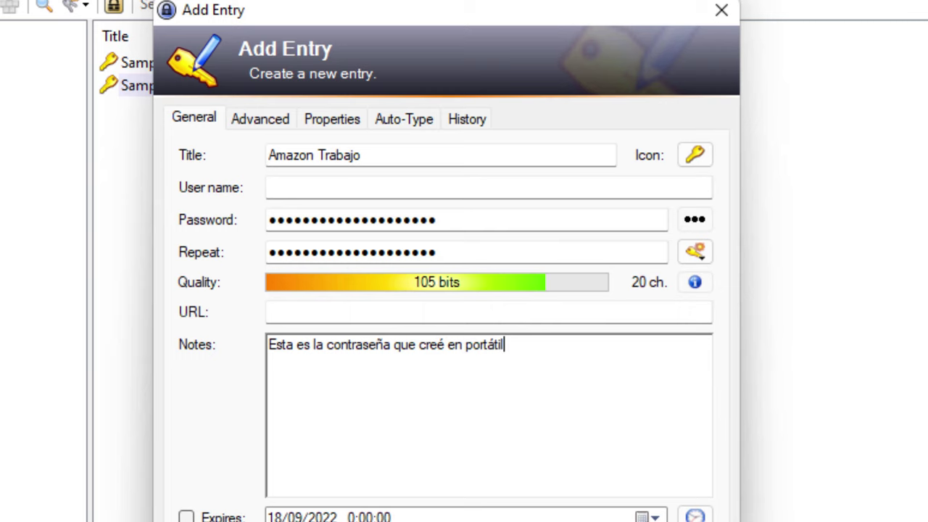
pyautogui.press('Return')
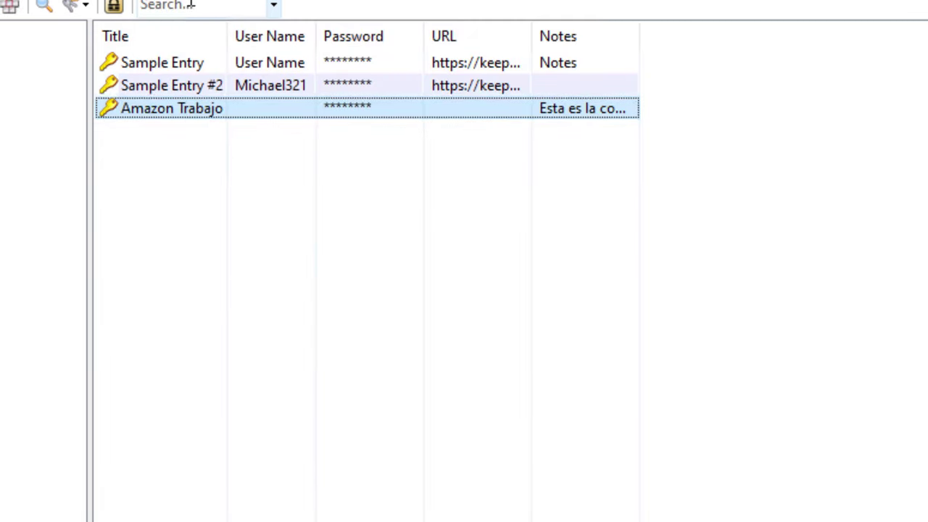
# Search the database for "portá" and widen the Notes column enough to read the full note
pyautogui.click(187, 5)
pyautogui.write('portá')
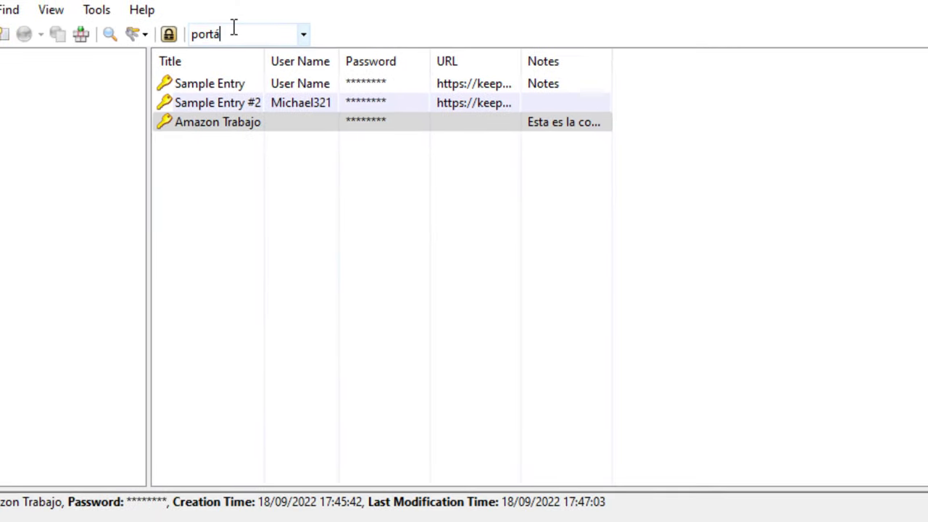
pyautogui.press('Return')
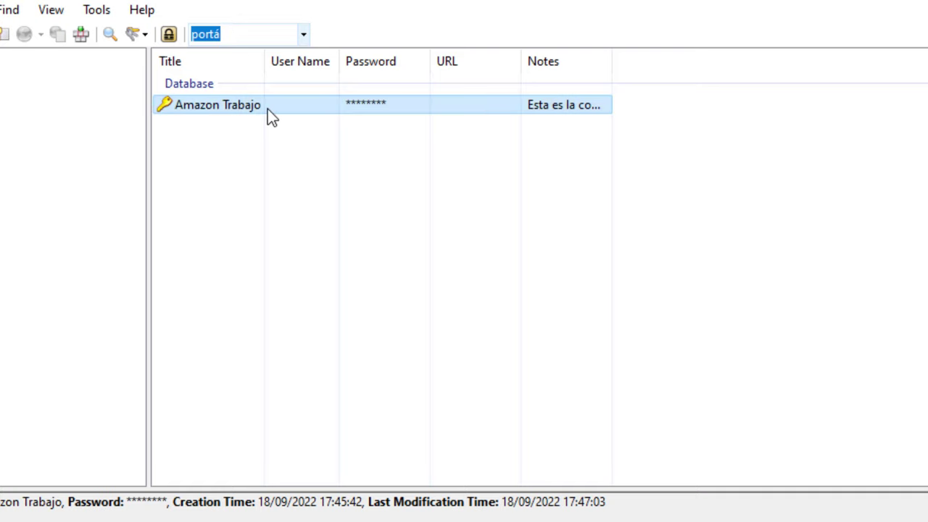
pyautogui.moveTo(614, 66); pyautogui.dragTo(852, 65)
pyautogui.click(719, 108)
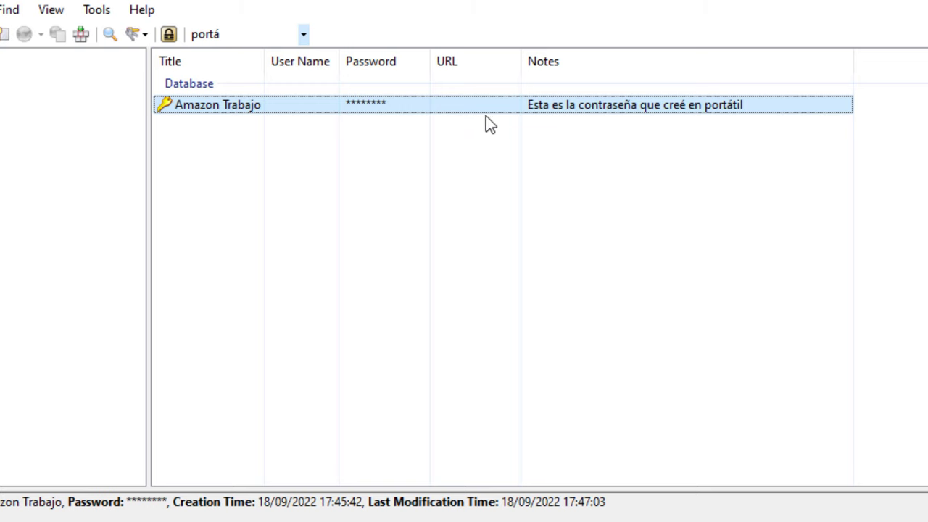
# Open the Amazon Trabajo entry from the search results and highlight its title
pyautogui.doubleClick(196, 111)
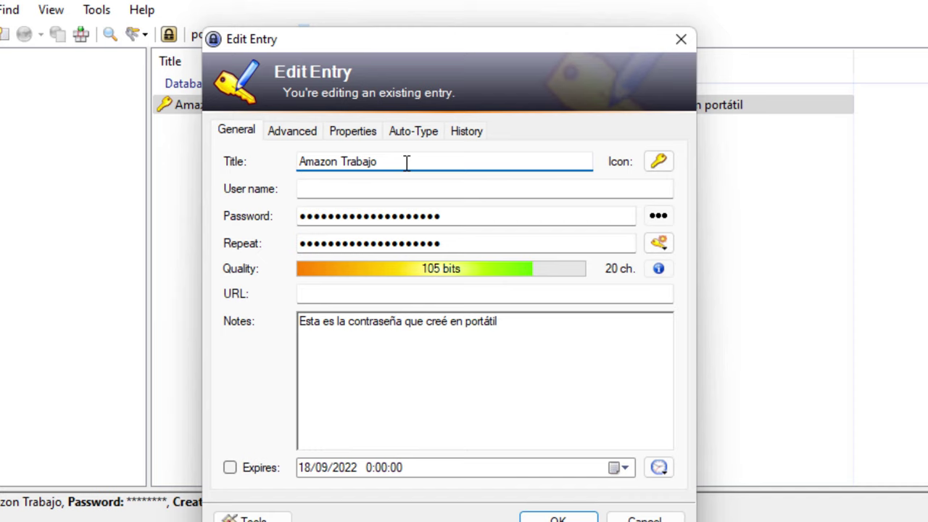
pyautogui.moveTo(406, 161); pyautogui.dragTo(164, 159)
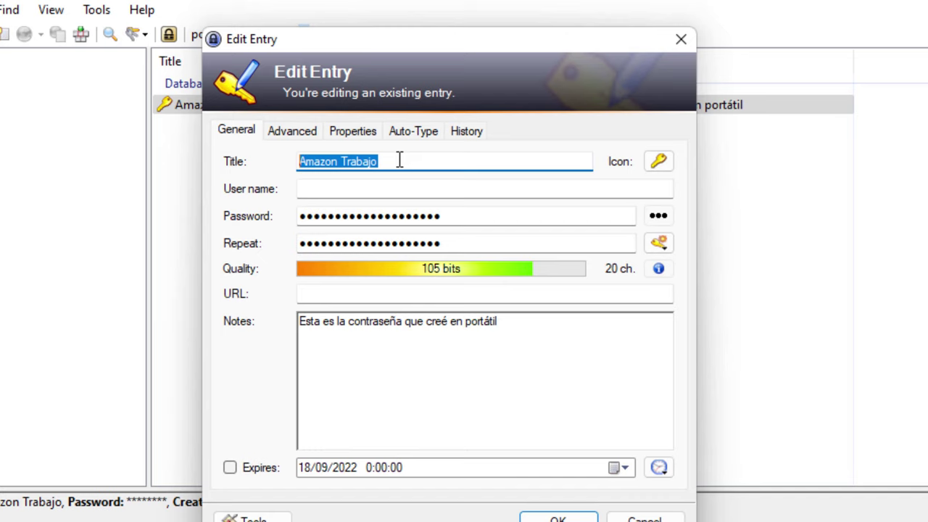
pyautogui.click(399, 161)
pyautogui.moveTo(385, 163); pyautogui.dragTo(312, 163)
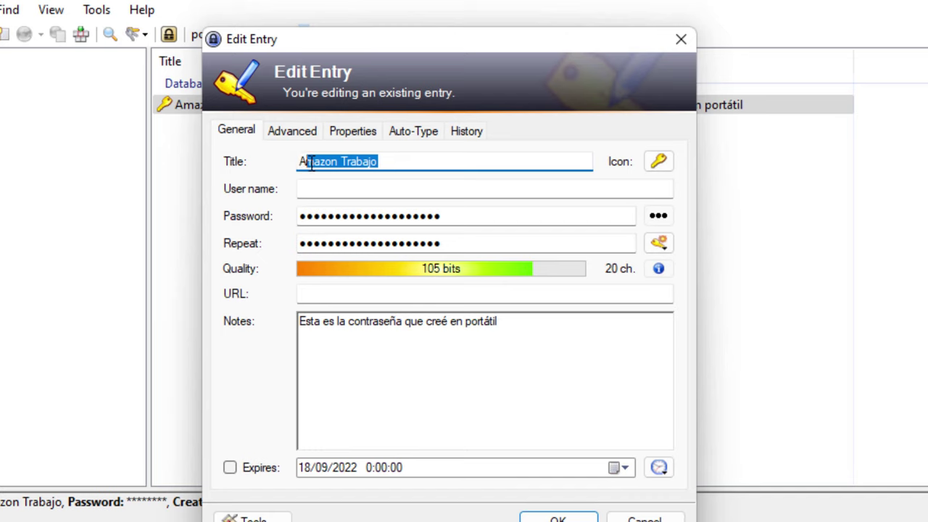